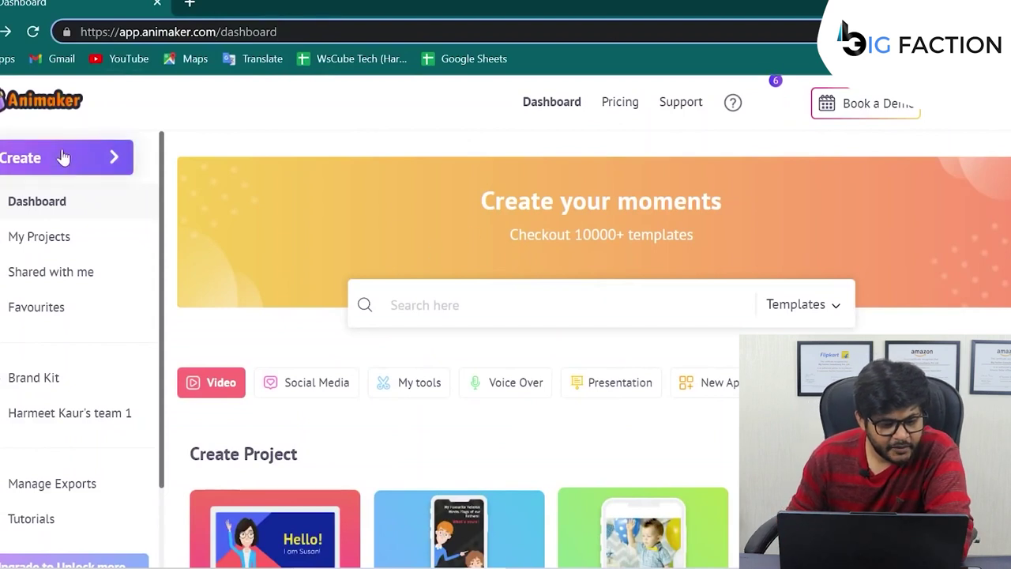
Create a new voice project from the dashboard
click(16, 166)
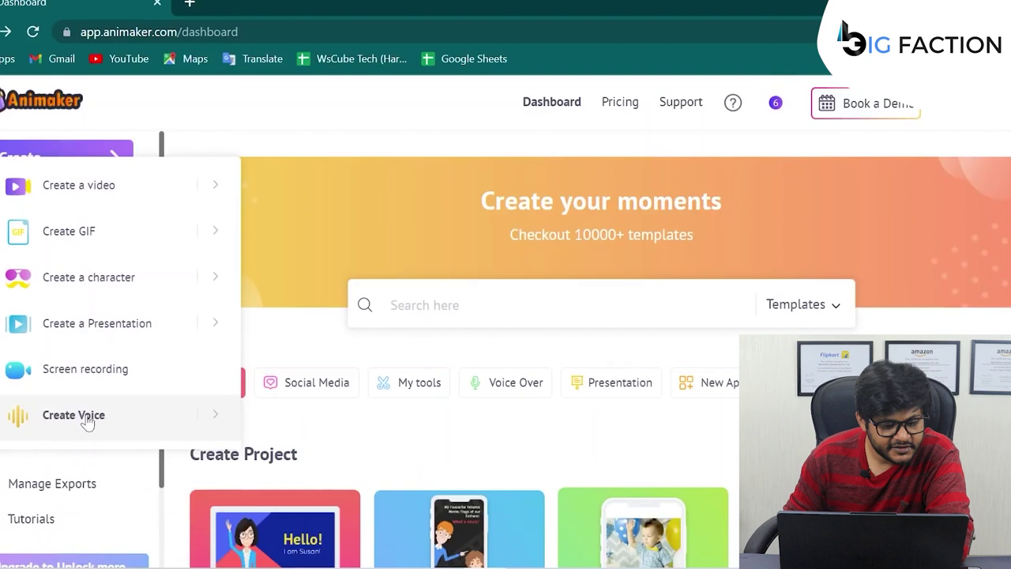
key(ctrl+plus)
key(ctrl+plus)
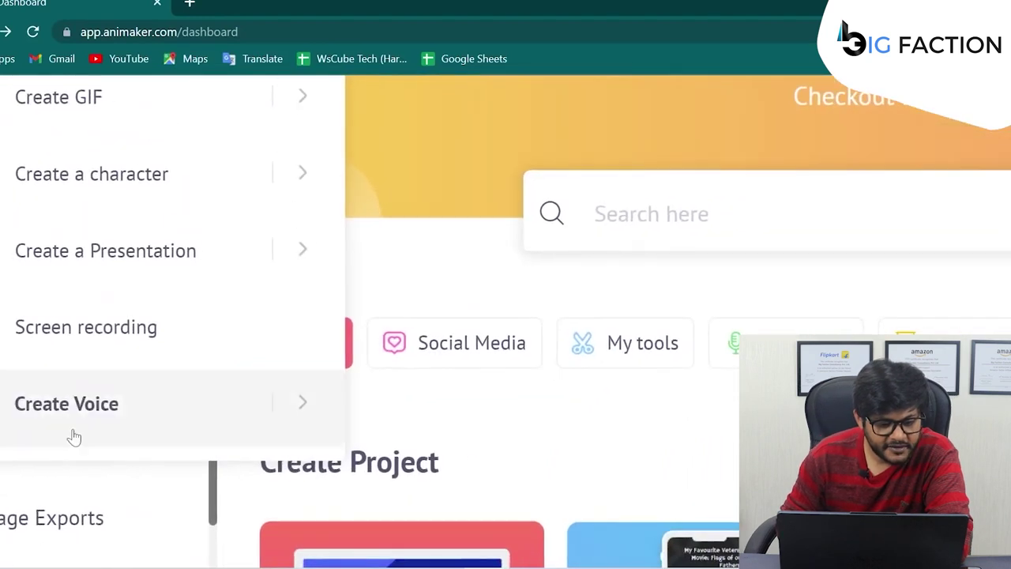
click(108, 424)
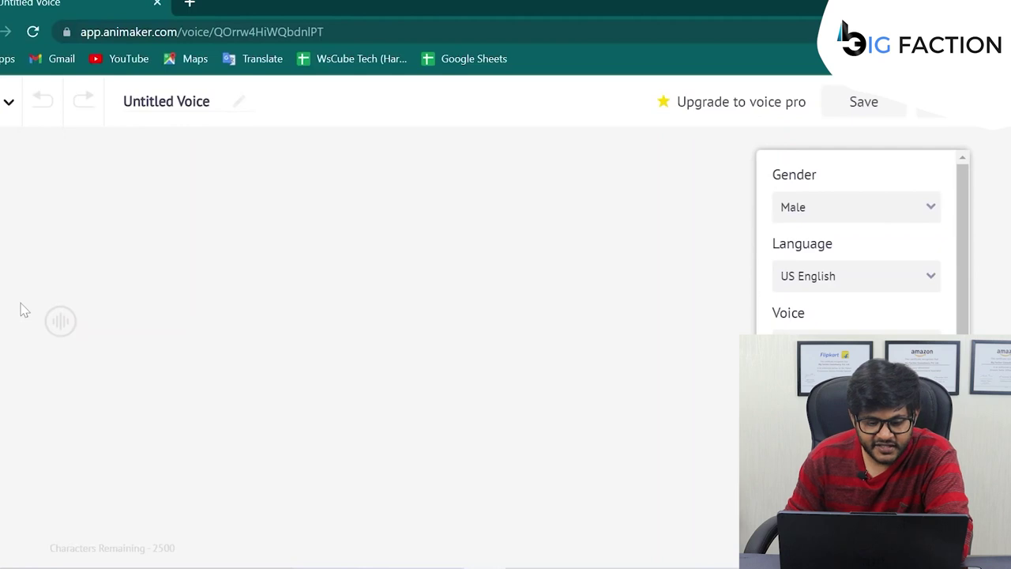
Set the gender of the voice to Female
click(868, 217)
click(870, 217)
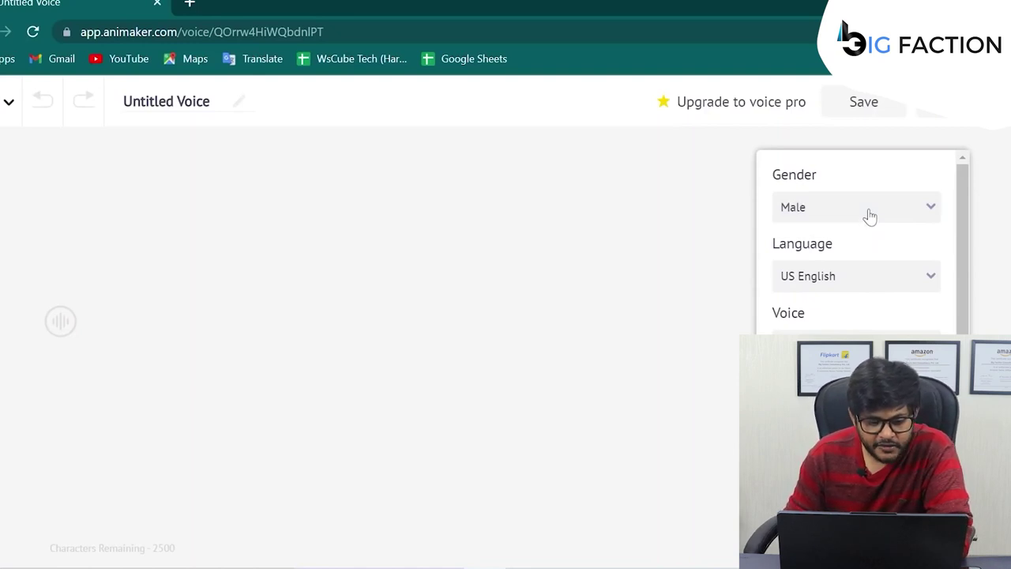
click(870, 217)
click(864, 241)
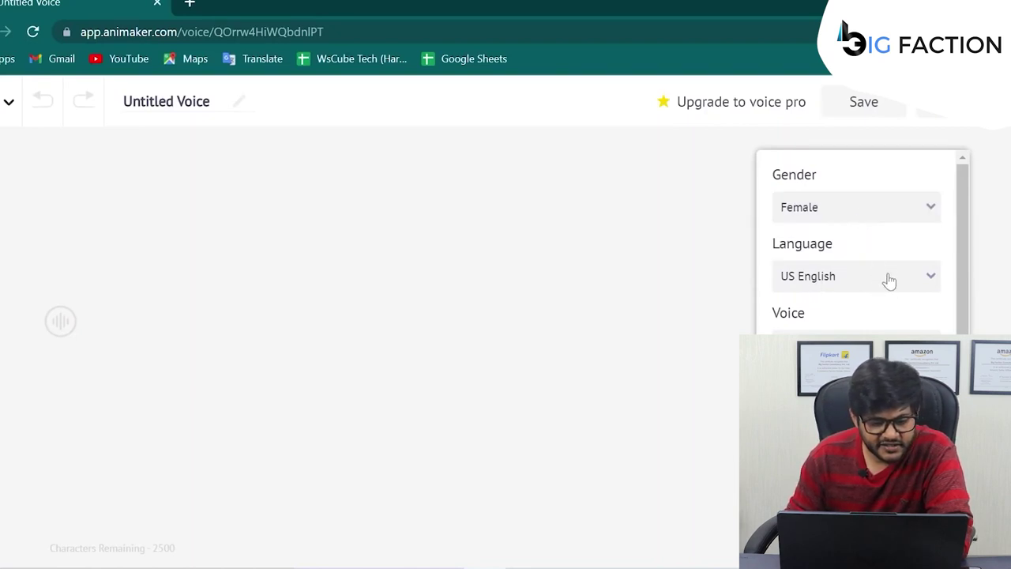
Set the voice language to Indian English and look through the voices offered for it
click(889, 277)
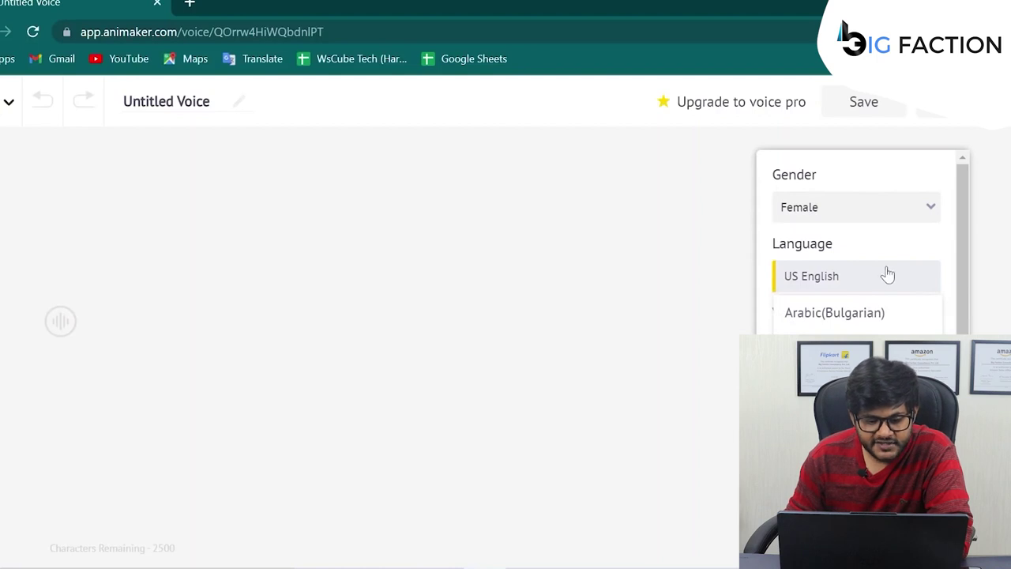
scroll(874, 324, down, 1)
scroll(874, 329, up, 3)
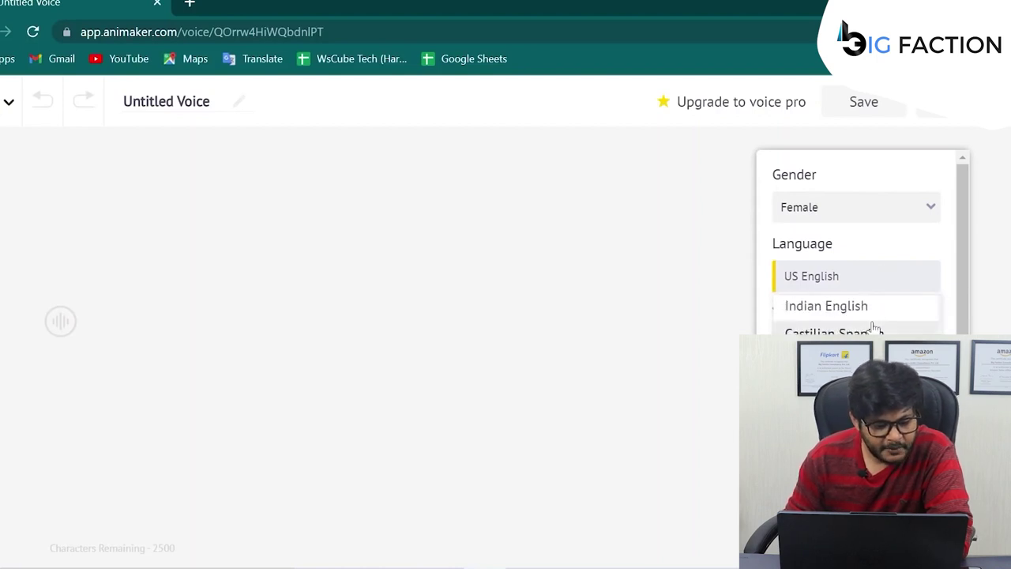
click(865, 310)
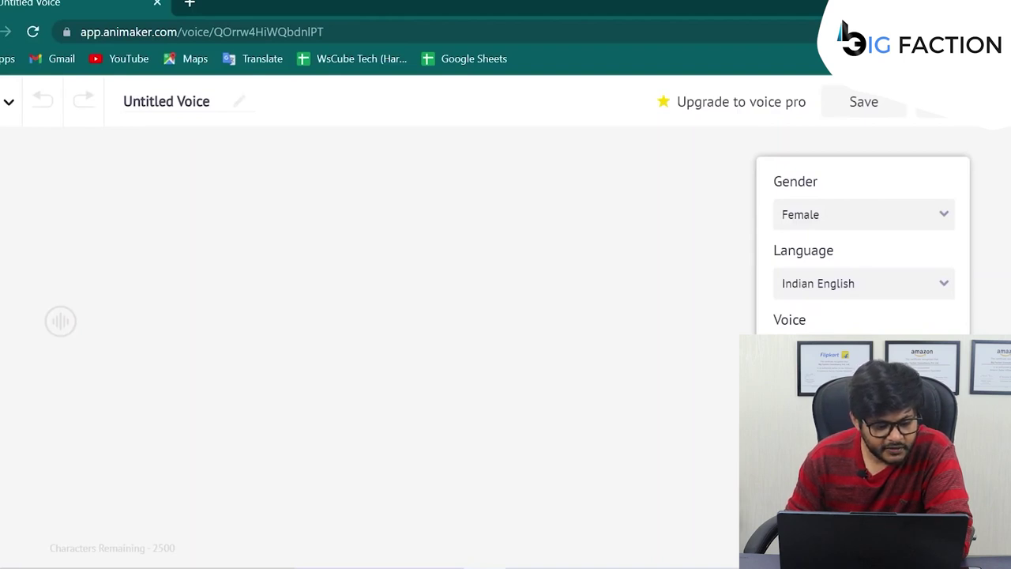
scroll(822, 316, down, 1)
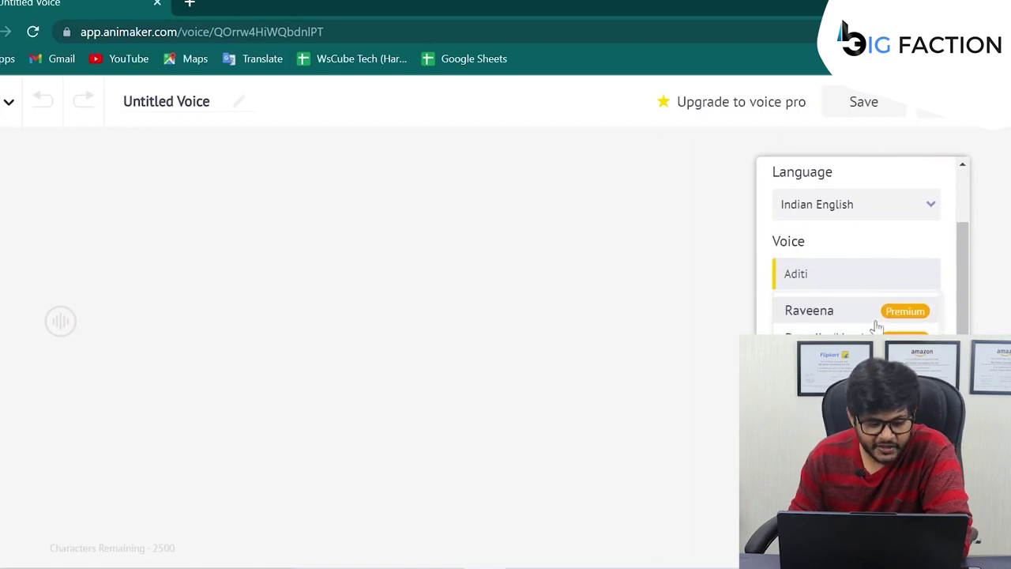
scroll(851, 282, up, 1)
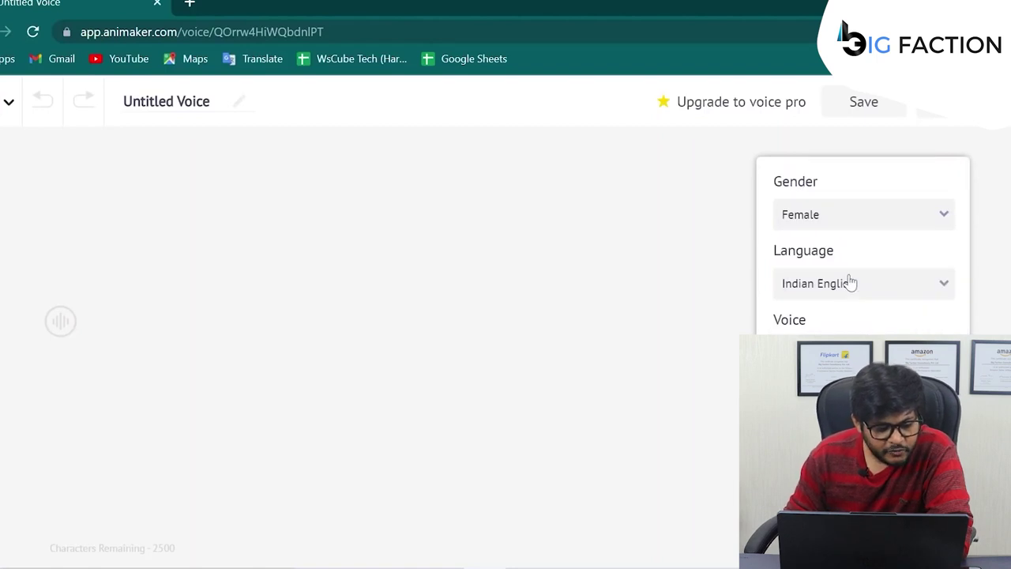
Write the voice script as "Hello I am" followed by the speaker's first name
click(82, 320)
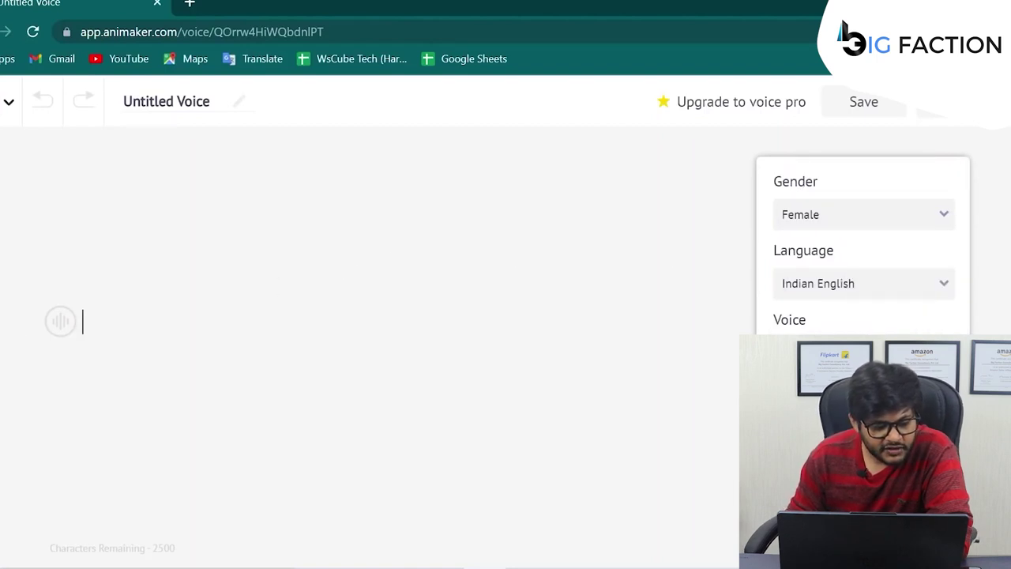
text(Hello)
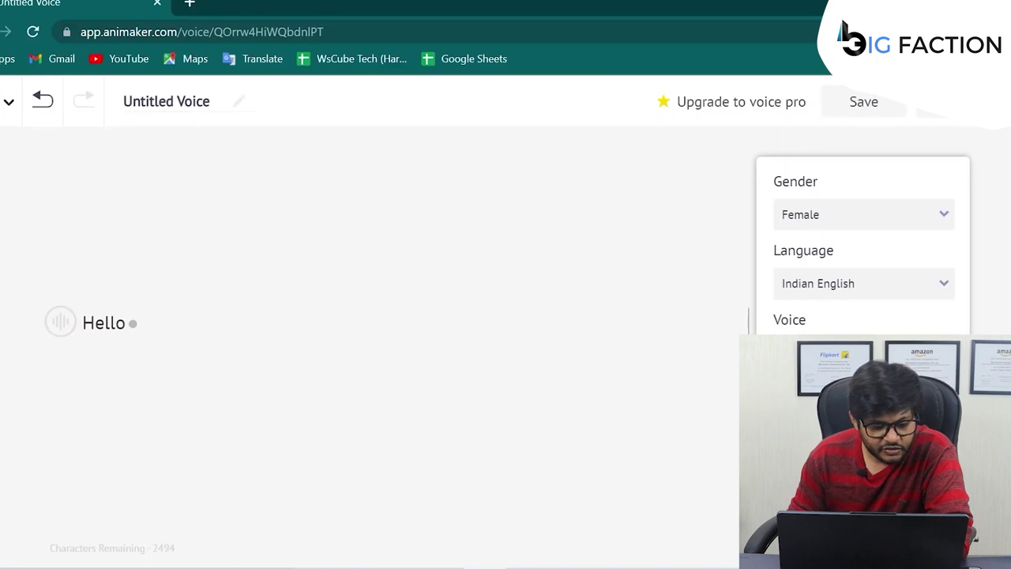
text( I am )
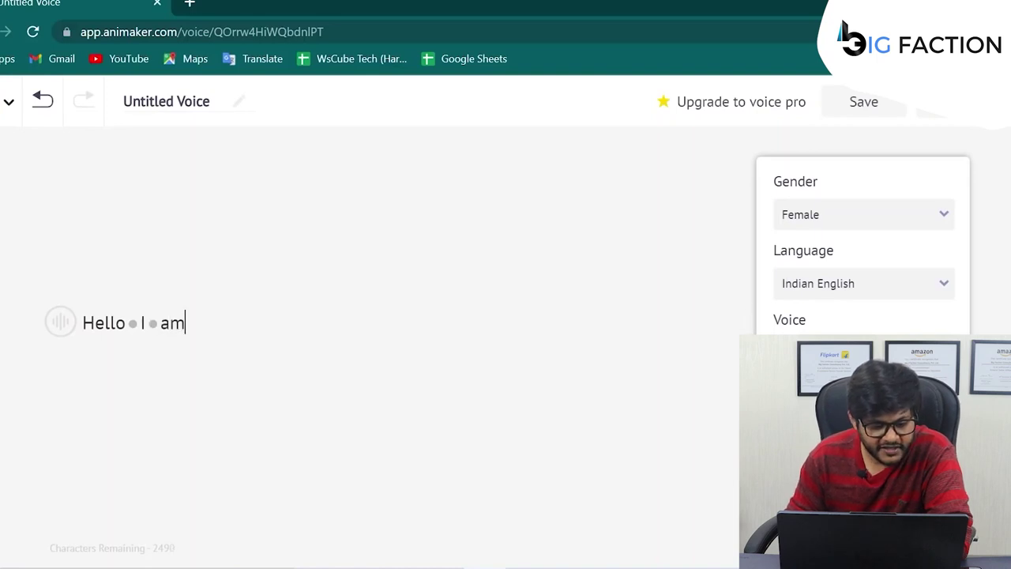
text(harmeet)
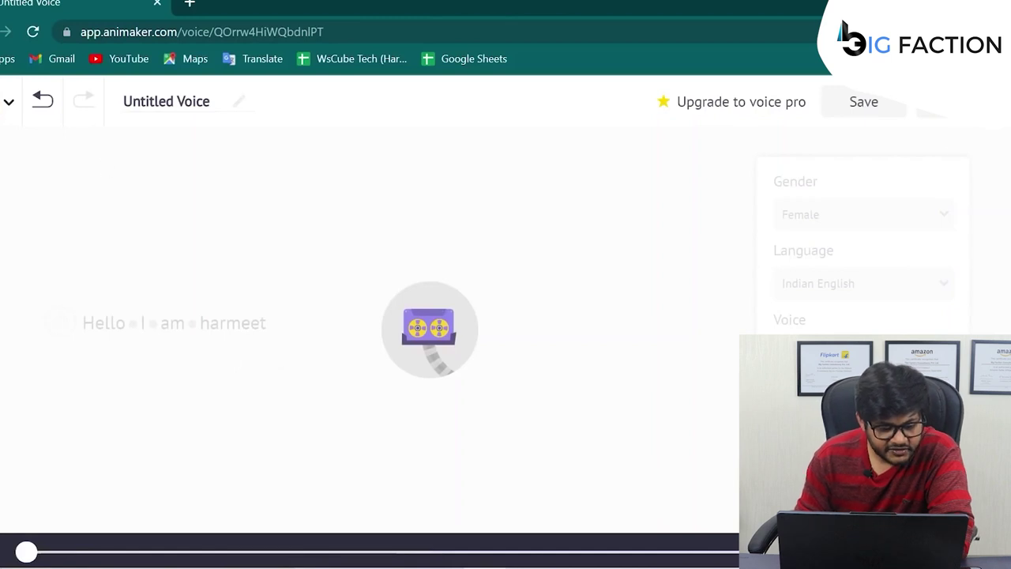
Replace everything after "Hello" in the script with "today we will learn about a new topic"
drag(267, 322, 142, 322)
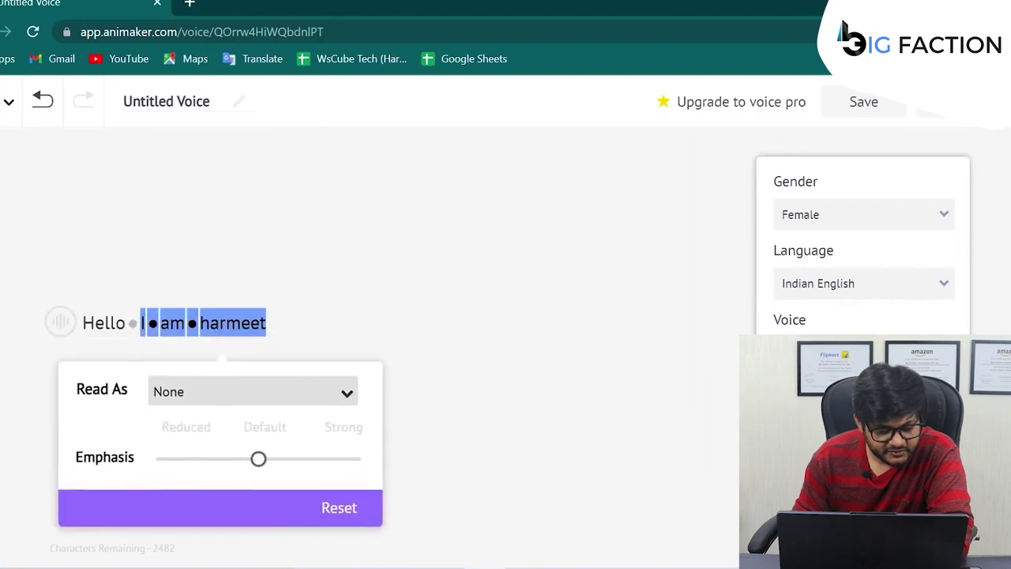
text(today we)
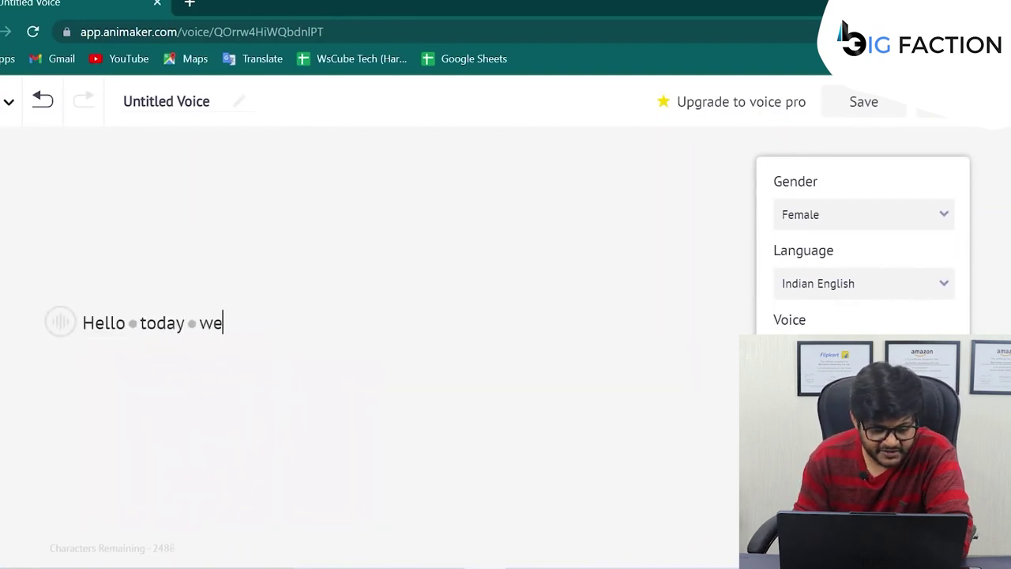
text( will l)
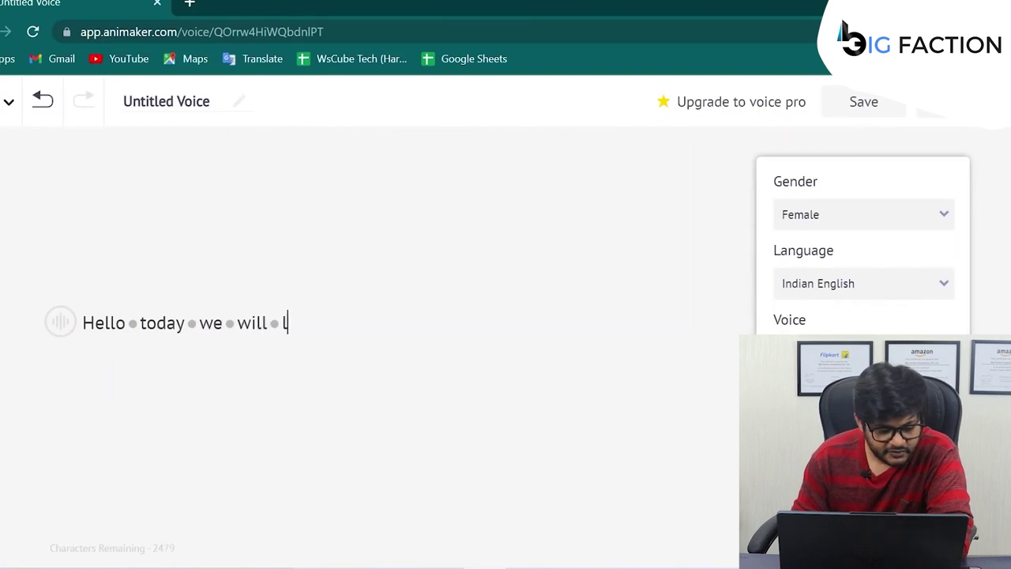
text(earn ab)
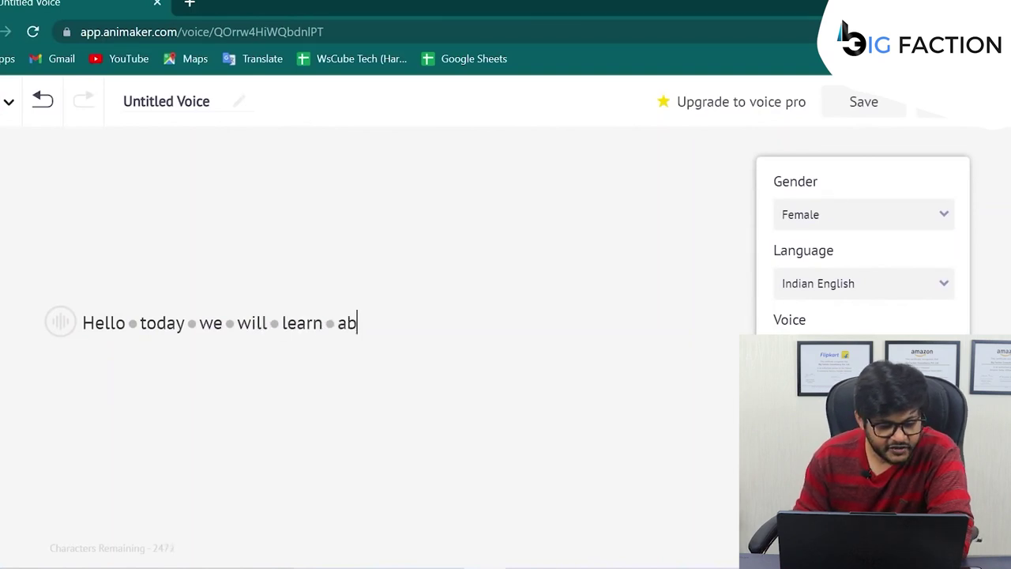
text(out a)
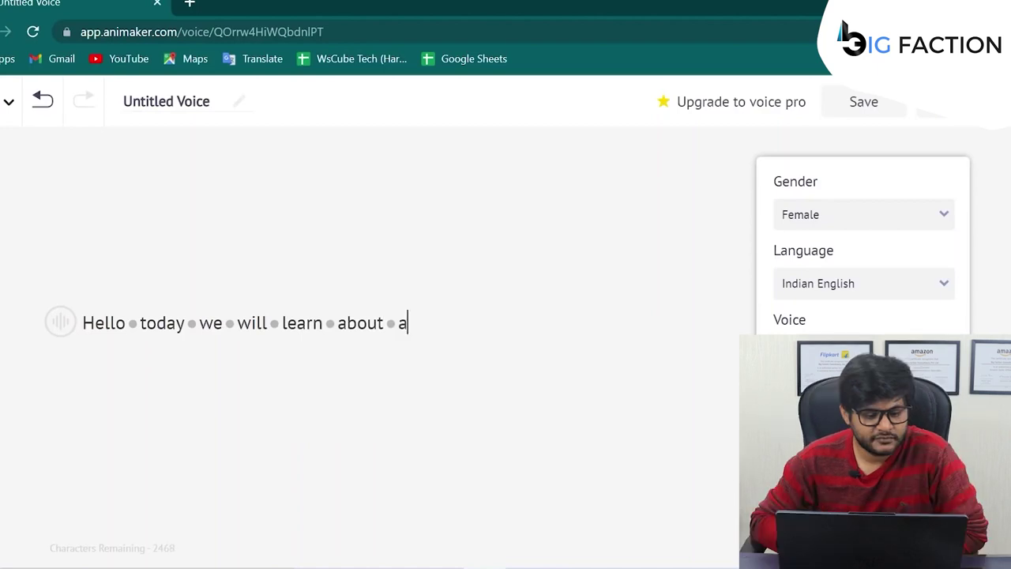
text( new)
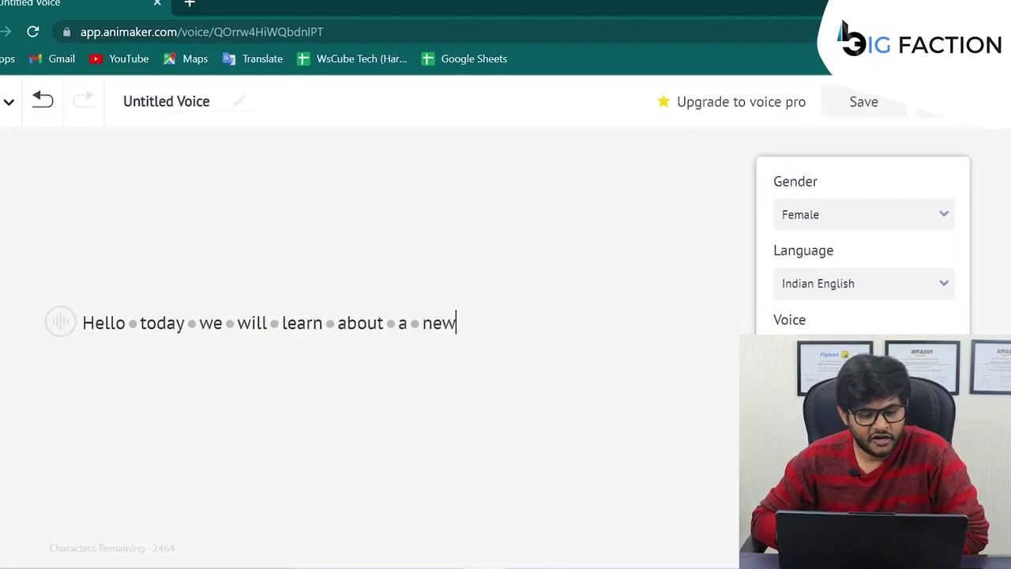
text( topic)
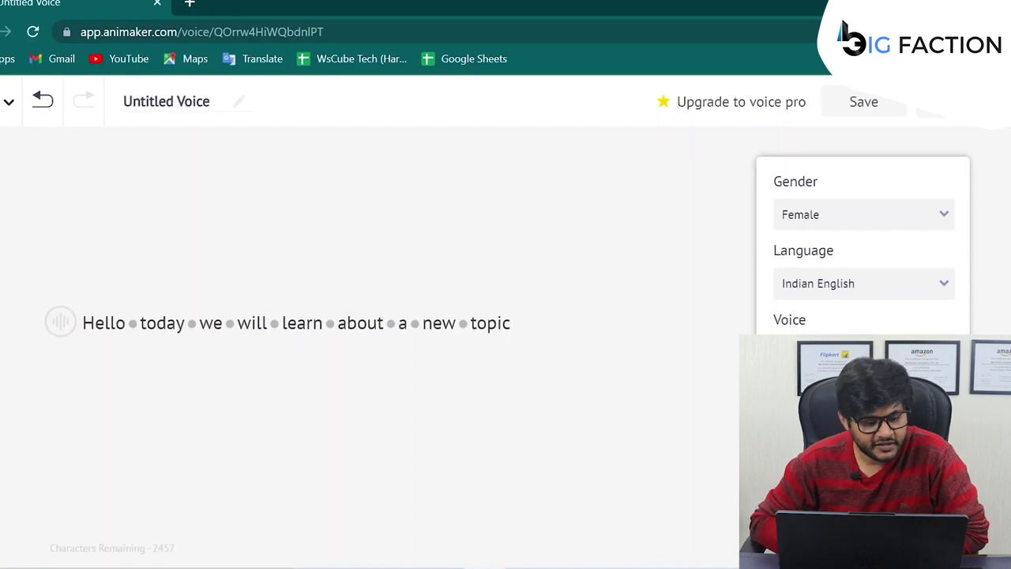
Try several reading speeds for the script line and set it about halfway between Medium and Fast
click(60, 321)
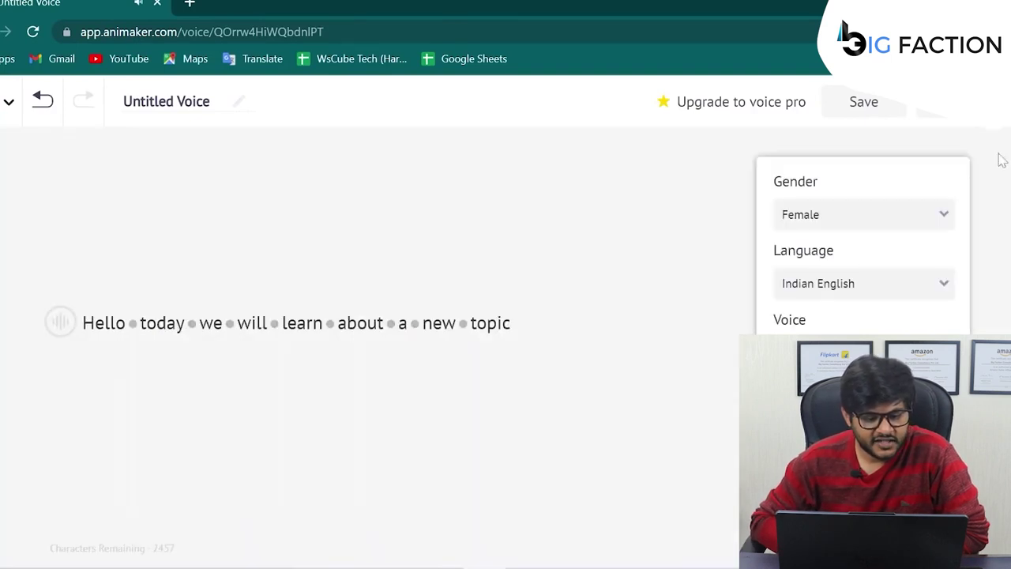
mouse_move(65, 328)
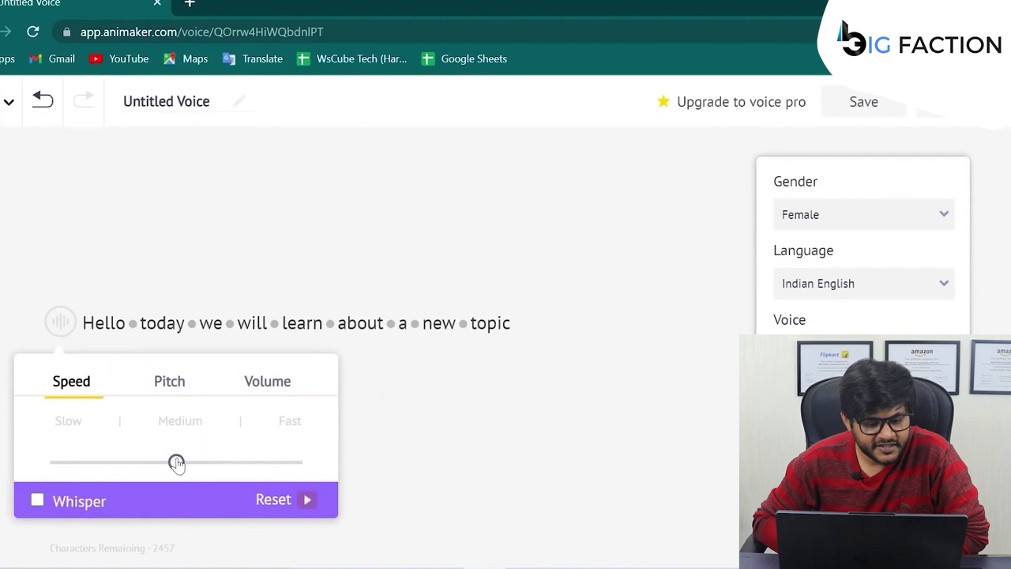
click(58, 462)
click(235, 463)
click(303, 474)
click(195, 472)
click(232, 467)
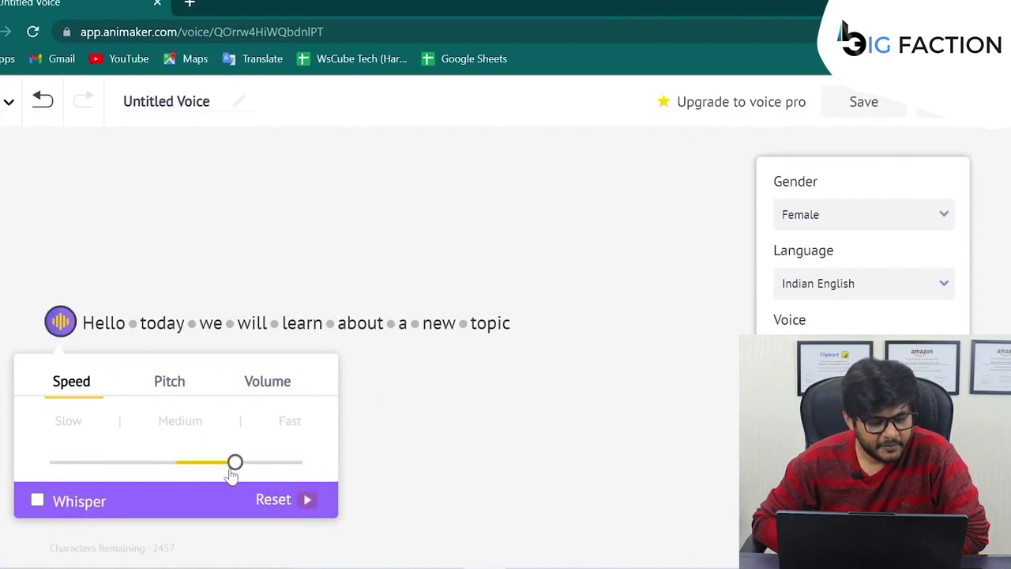
Examine the pitch and volume settings of the script line, then close its voice settings
click(168, 382)
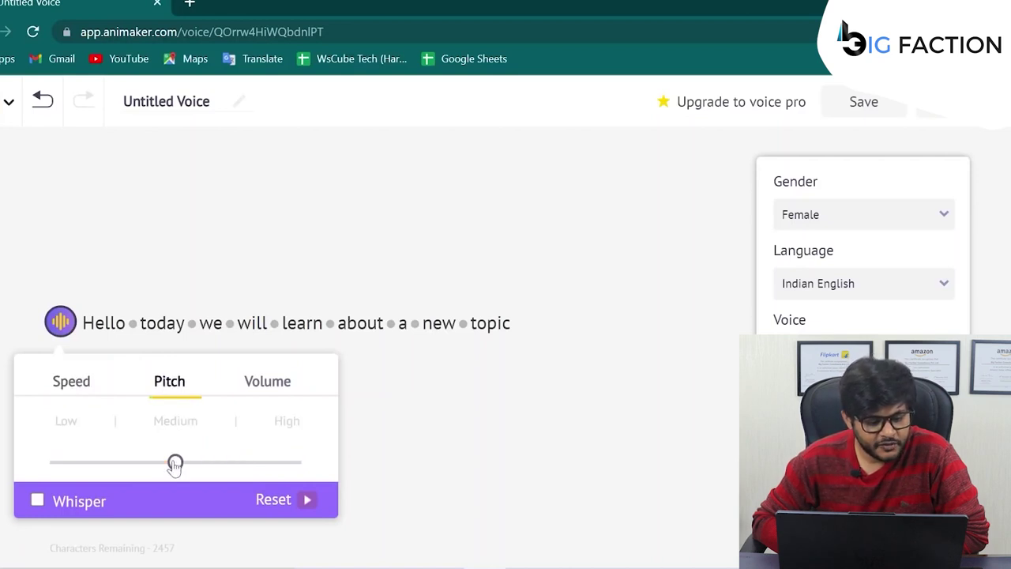
mouse_move(174, 466)
mouse_down()
mouse_move(131, 465)
mouse_move(180, 464)
mouse_up()
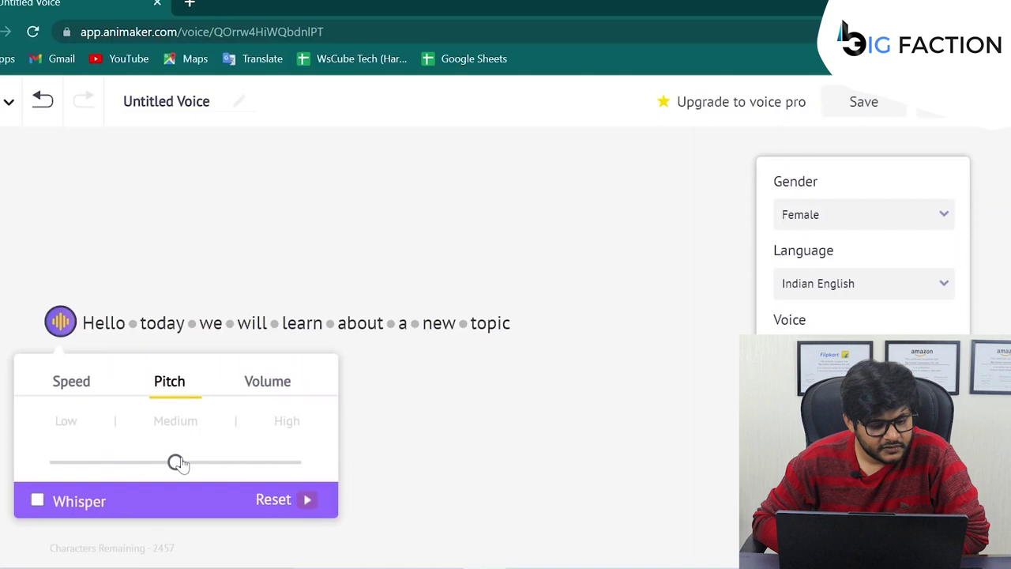
click(276, 386)
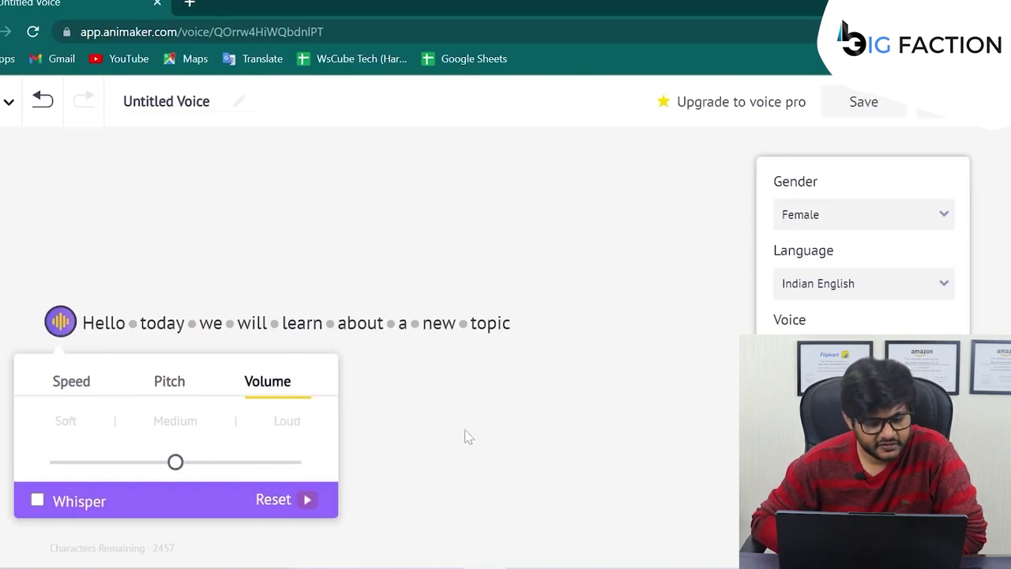
click(573, 434)
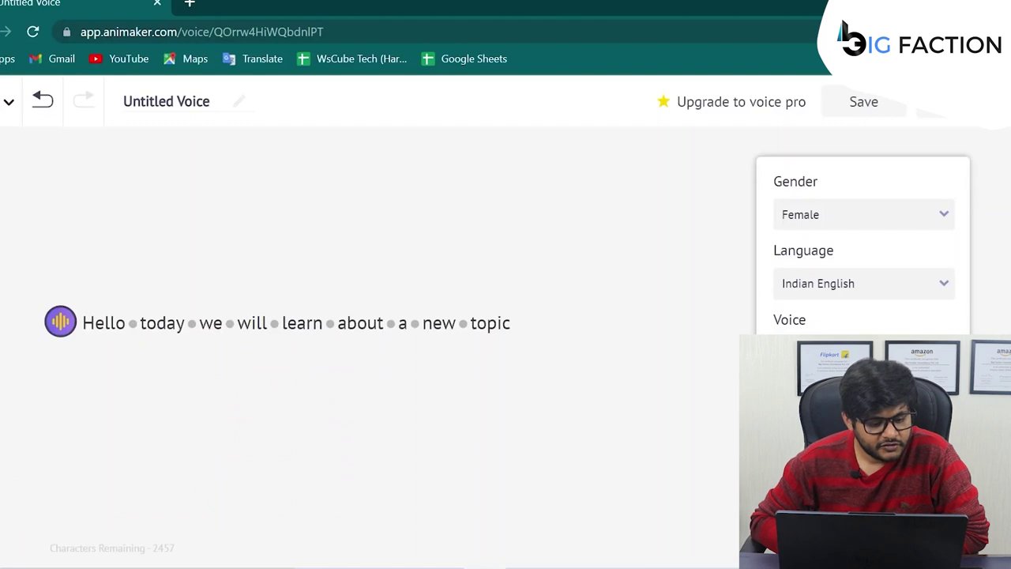
Listen to the downloaded C4NHD.mp3 voice file and close the music player
key(space)
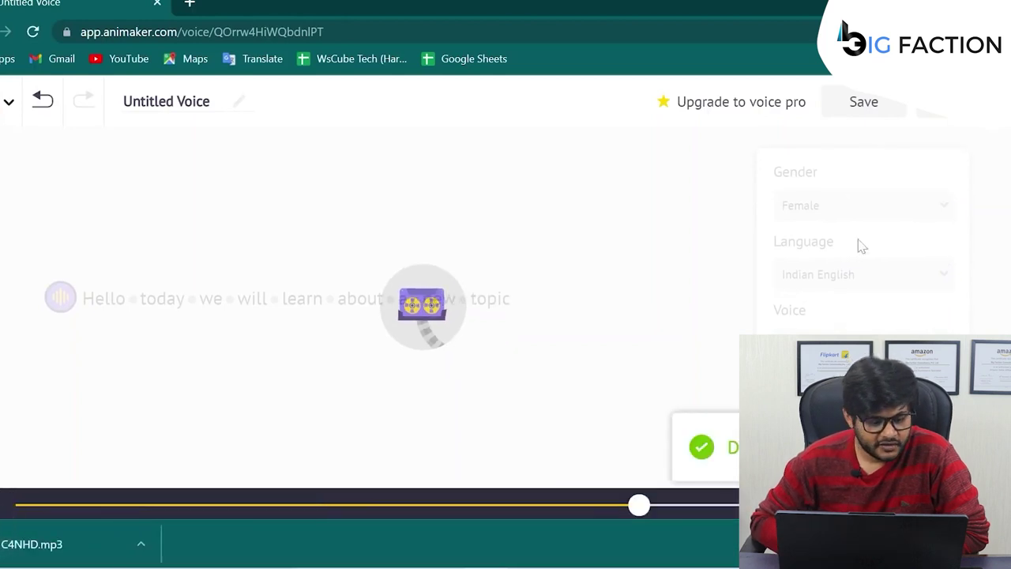
click(45, 551)
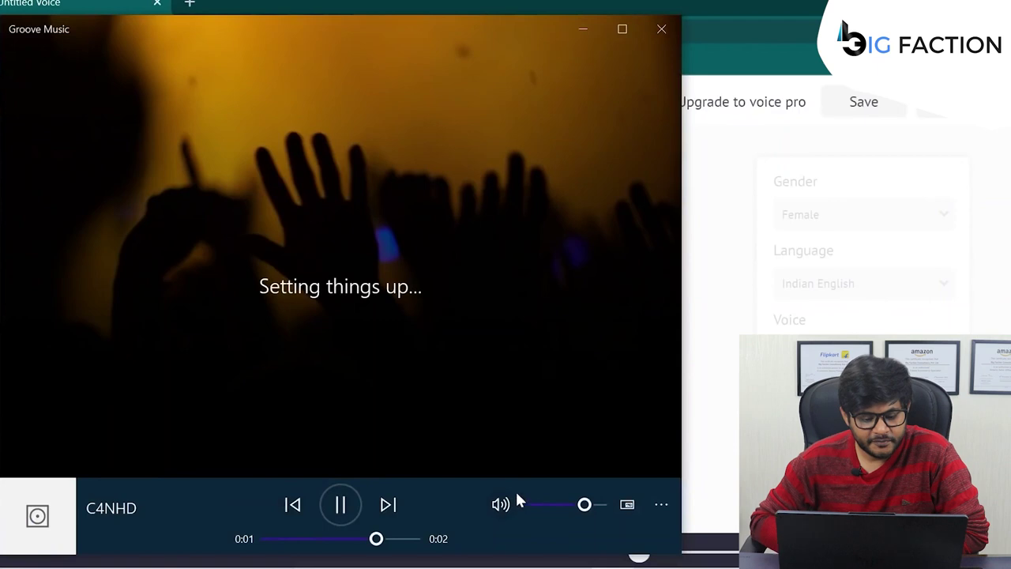
click(655, 35)
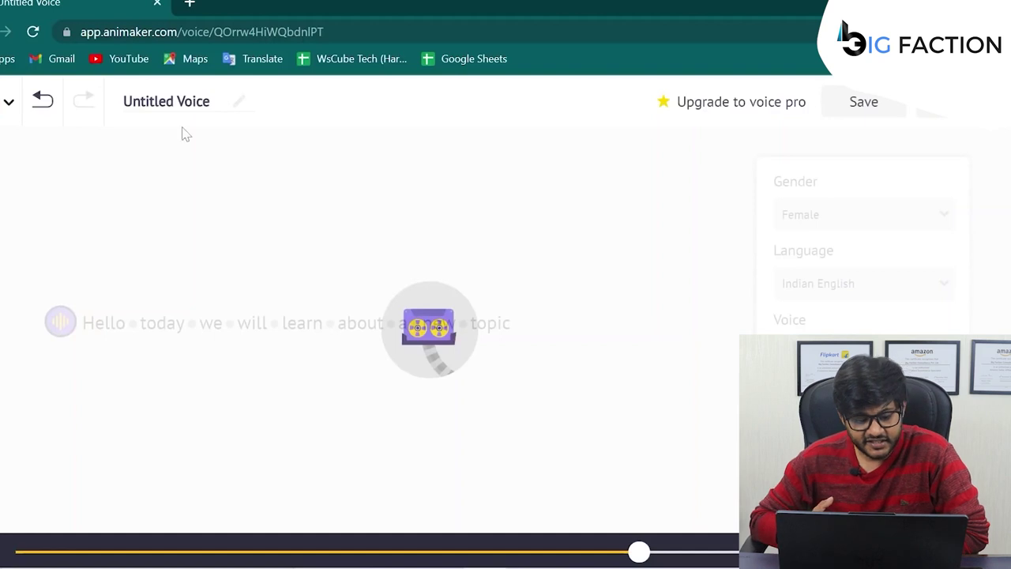
Switch to YouTube in a new browser tab and open the About section of the Julien Miquel channel
click(195, 10)
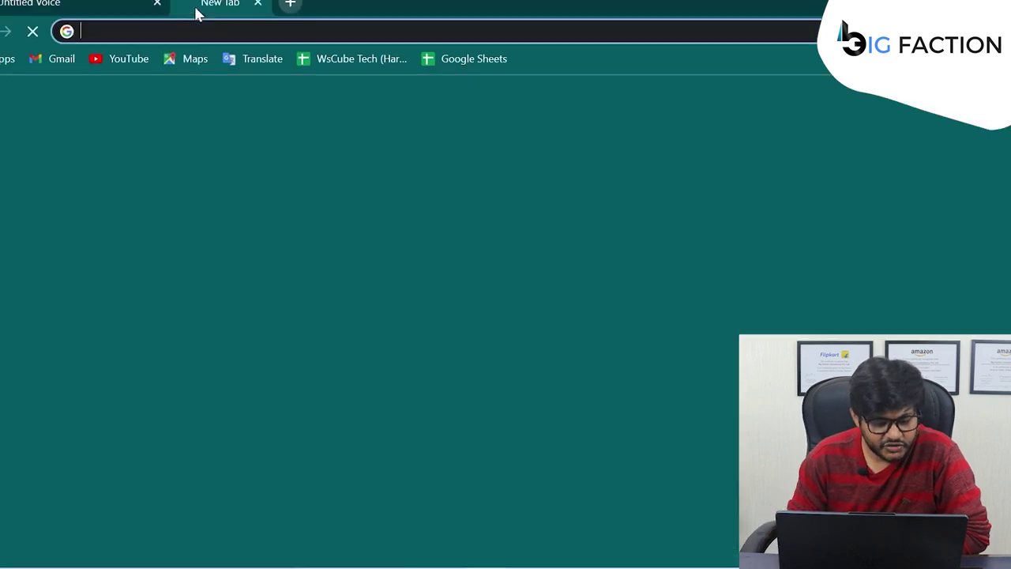
click(120, 60)
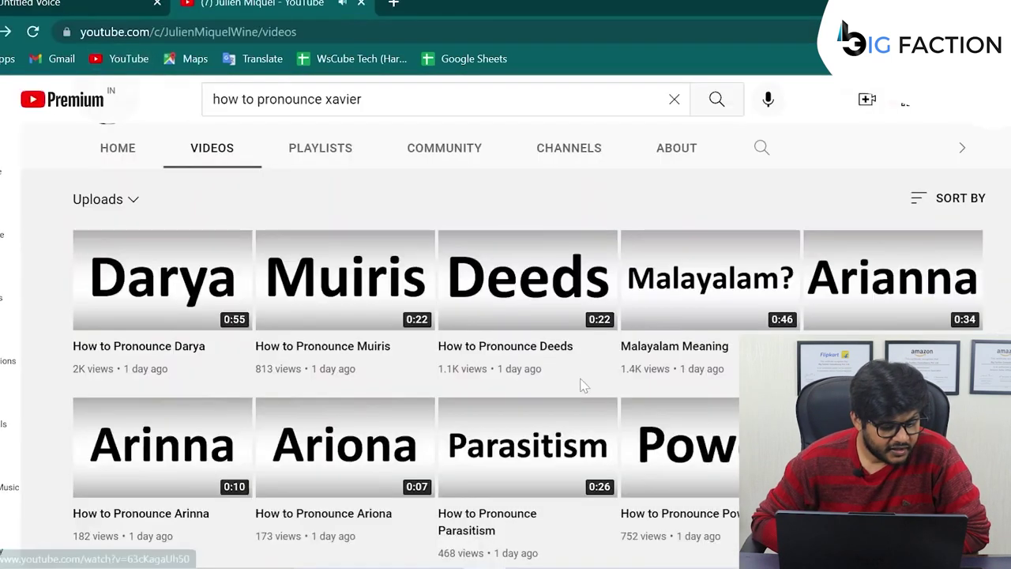
scroll(582, 383, up, 3)
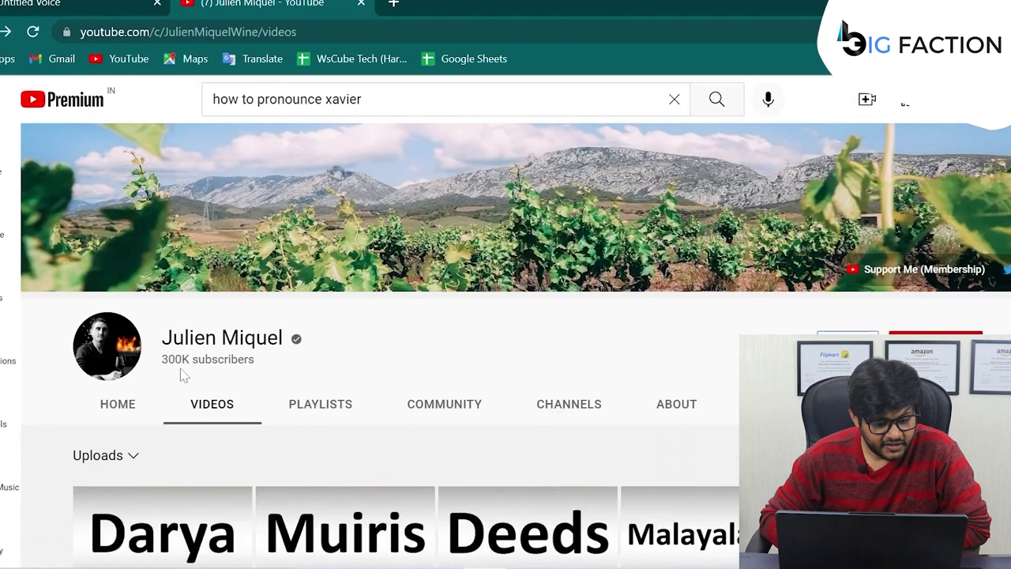
click(676, 409)
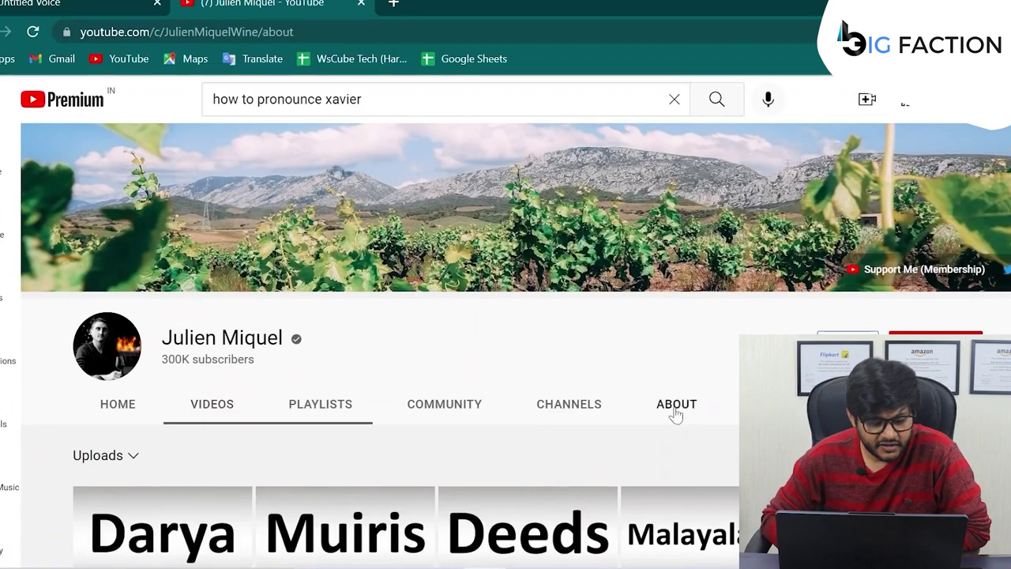
Look over the Julien Miquel channel's description and stats, then browse its uploaded videos
scroll(676, 412, down, 1)
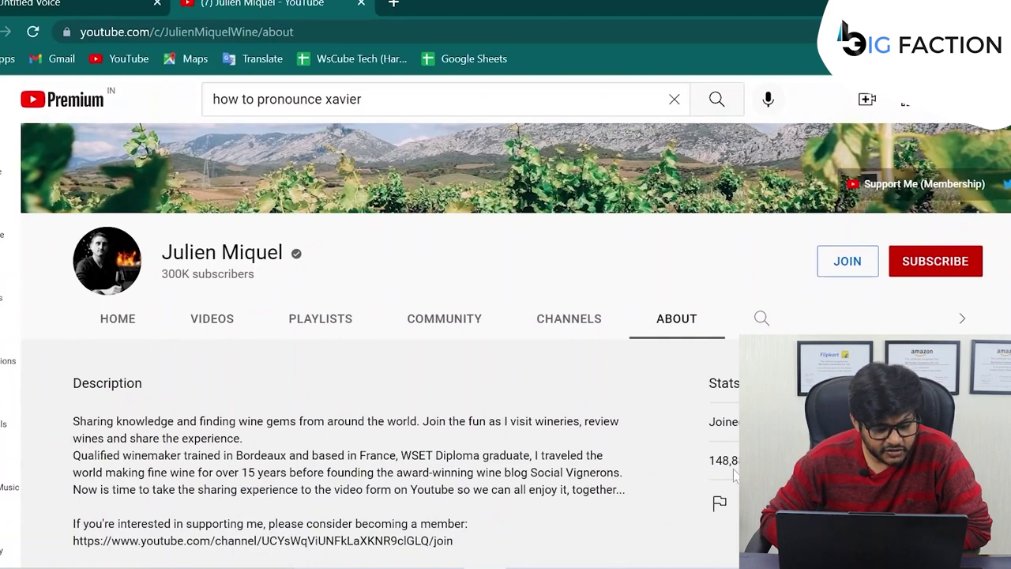
click(207, 330)
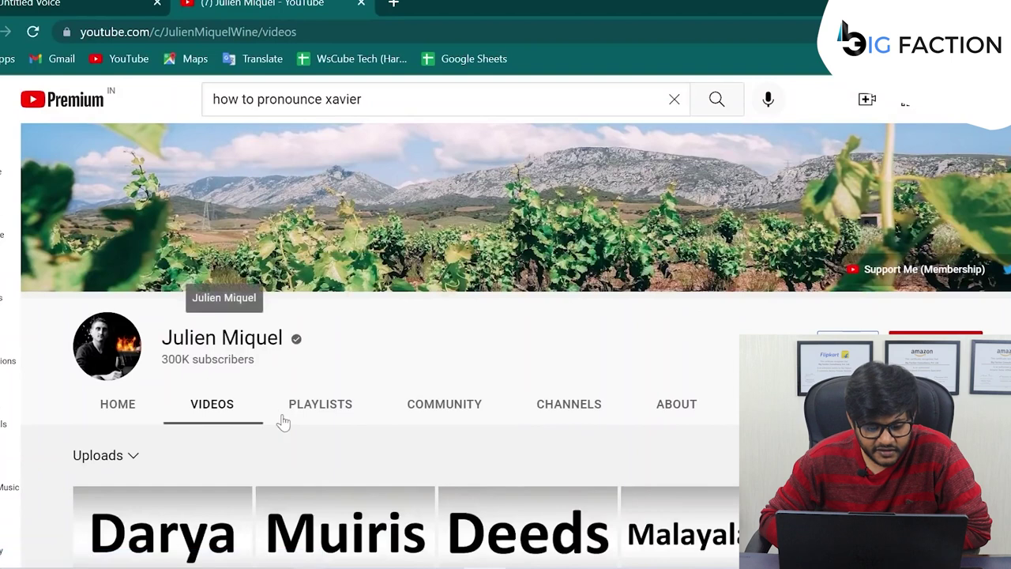
scroll(276, 420, down, 3)
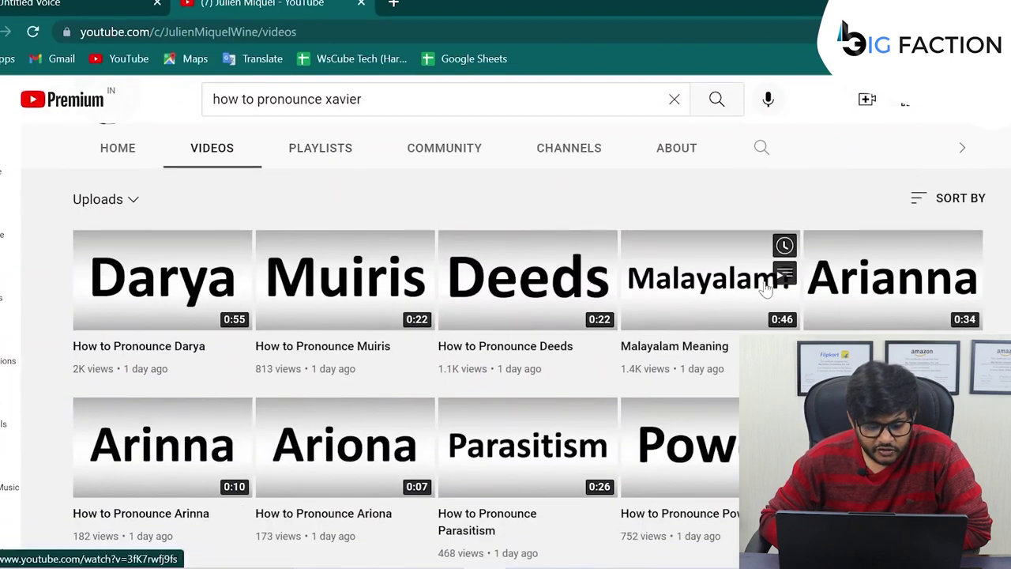
Play the first few seconds of the How to Pronounce Deeds video, pause it and view its description
click(523, 284)
click(51, 408)
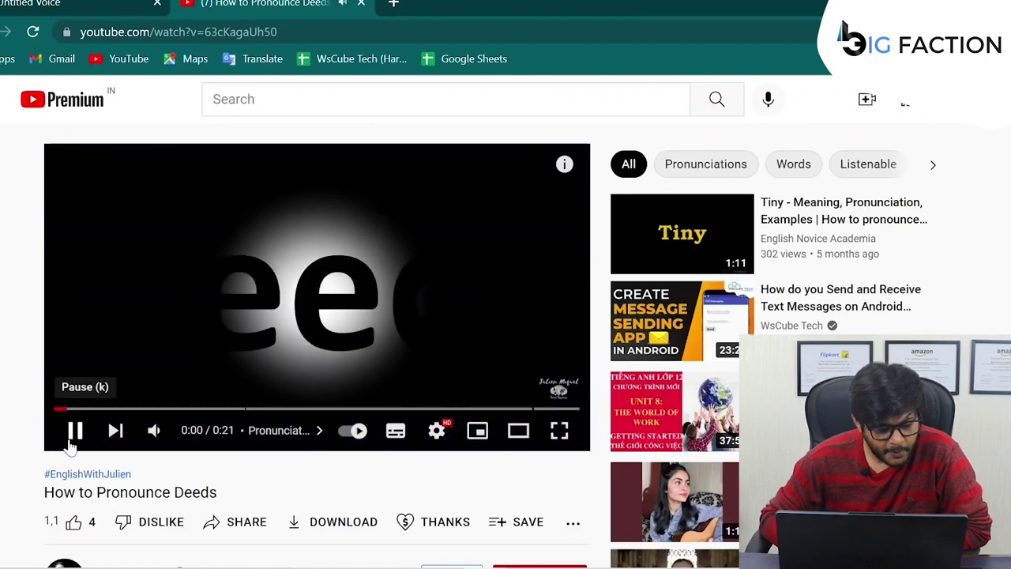
click(75, 430)
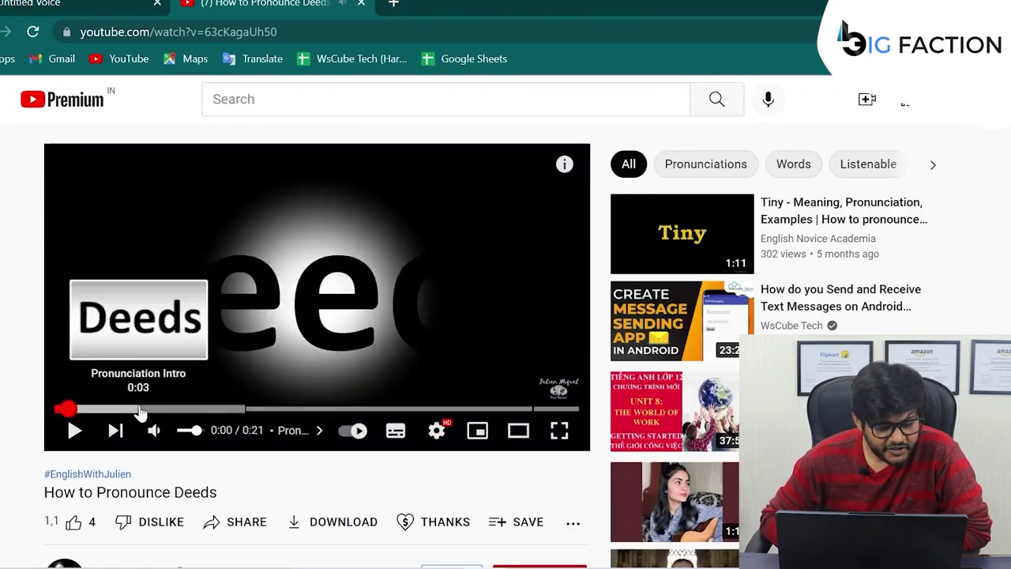
click(73, 430)
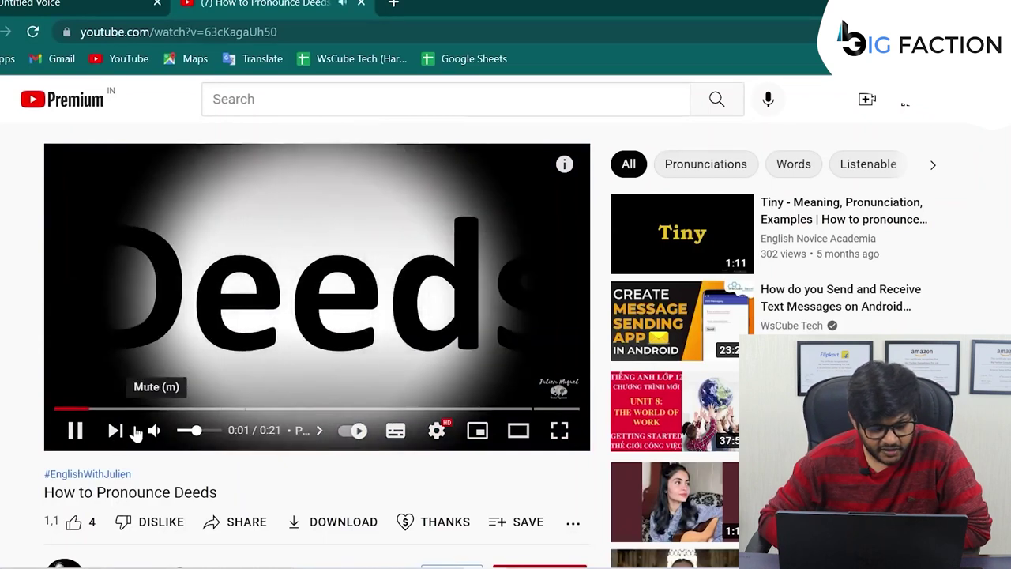
click(85, 432)
scroll(98, 423, down, 2)
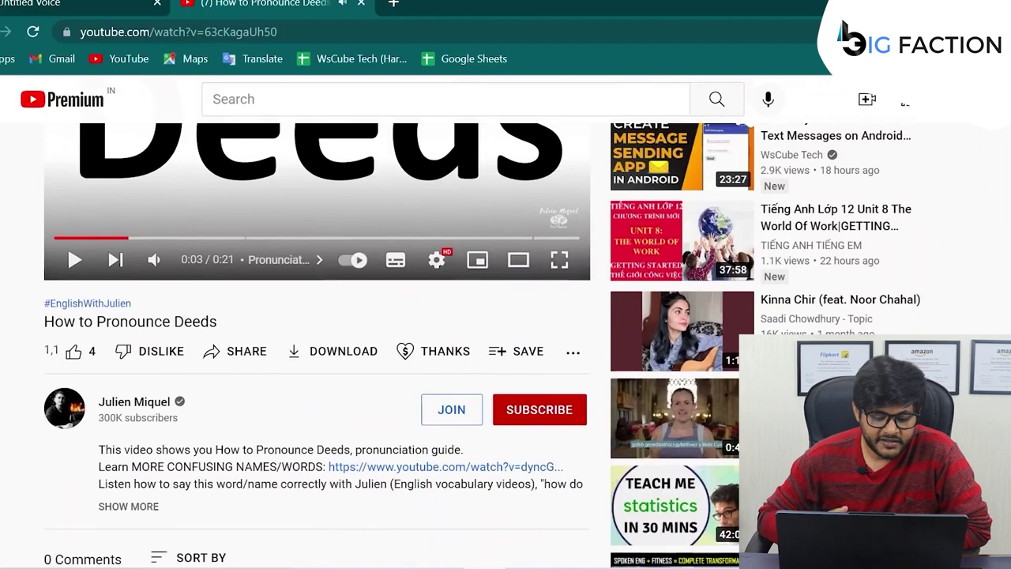
Return to the Julien Miquel channel's videos and switch back to the Untitled Voice project in Animaker
click(67, 409)
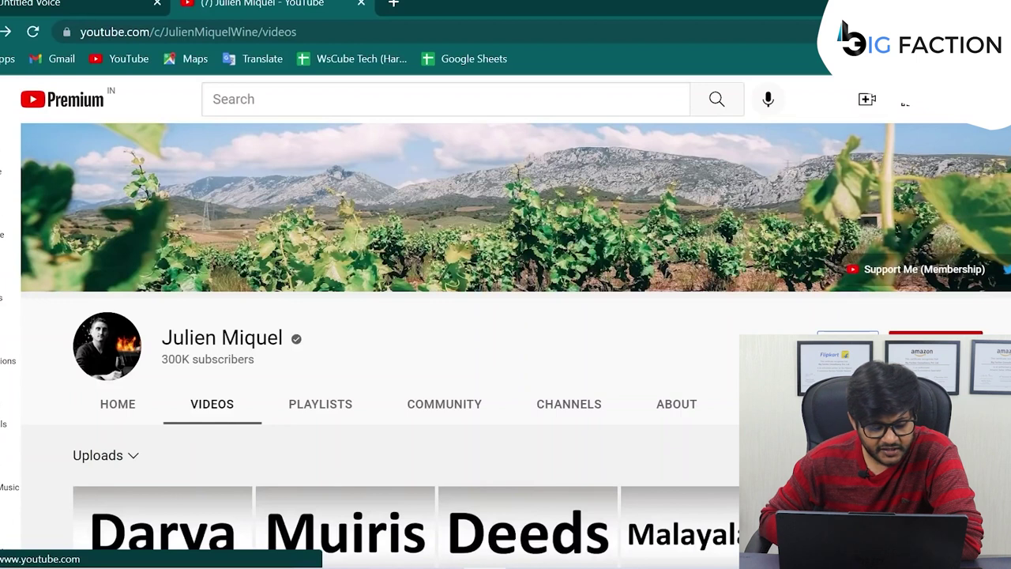
click(26, 4)
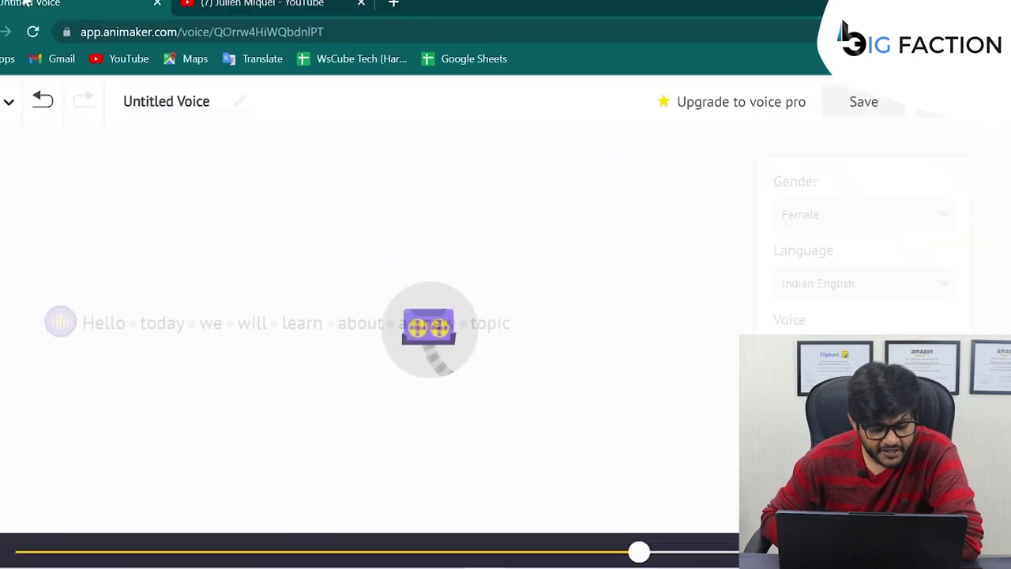